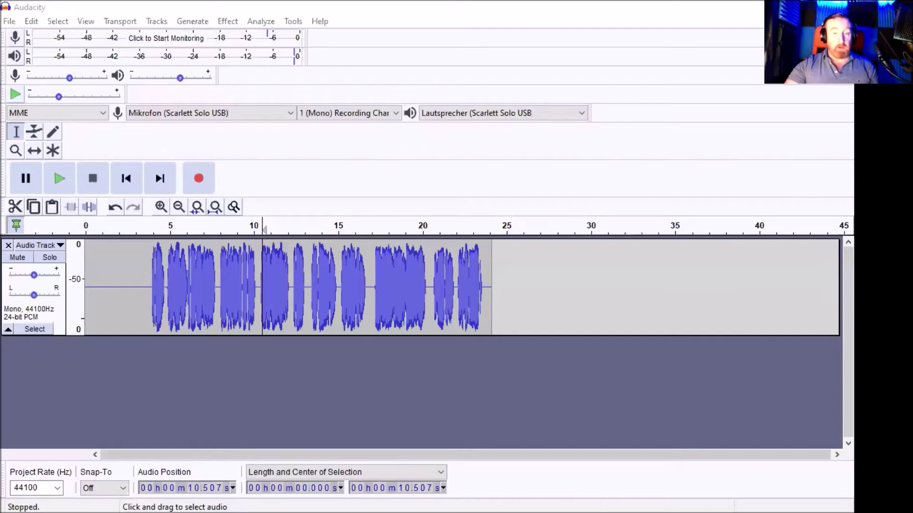
Step: Play the roughly 24-second voiceover, then restore the Audacity window to a smaller size
{"action": "left_click", "coordinate": [88, 315]}
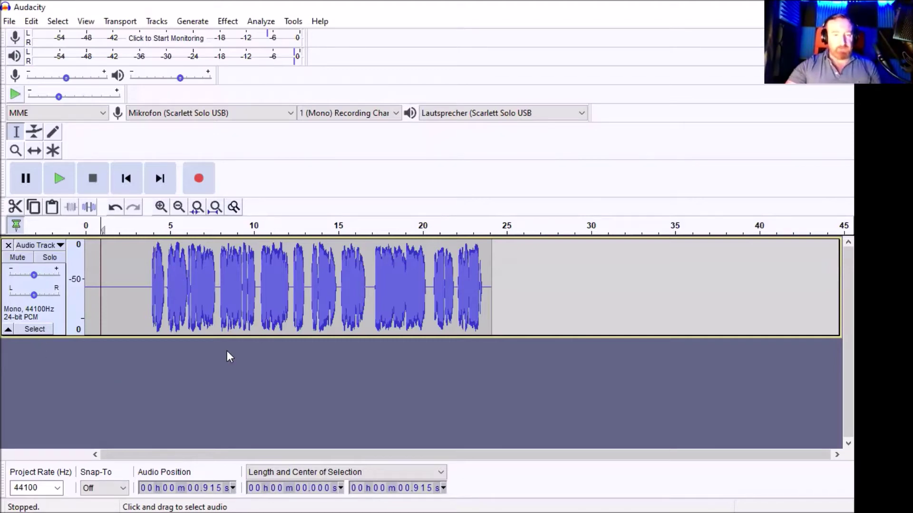
{"action": "left_click", "coordinate": [58, 182]}
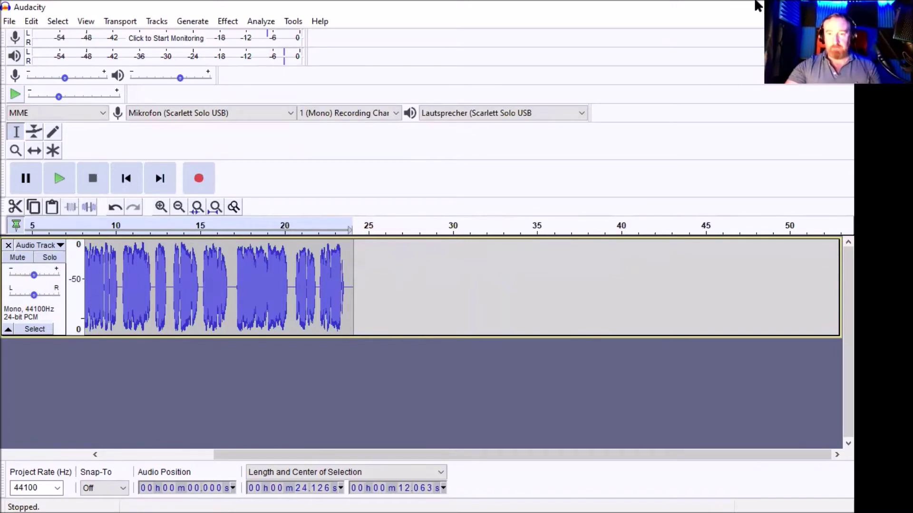
{"action": "key", "text": "super+Down"}
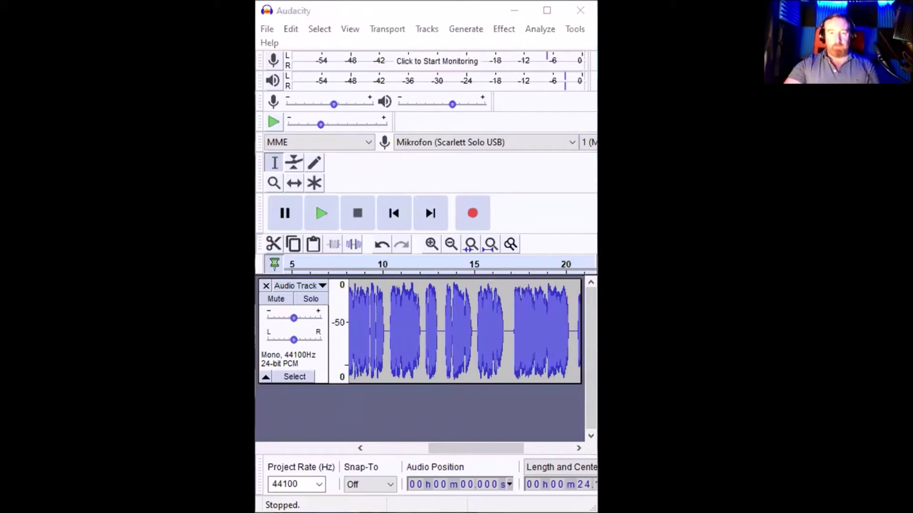
Step: Import MUSIC Mafia.mp3 as a second track below the voiceover and maximize the window
{"action": "left_click_drag", "start_coordinate": [912, 57], "coordinate": [350, 423]}
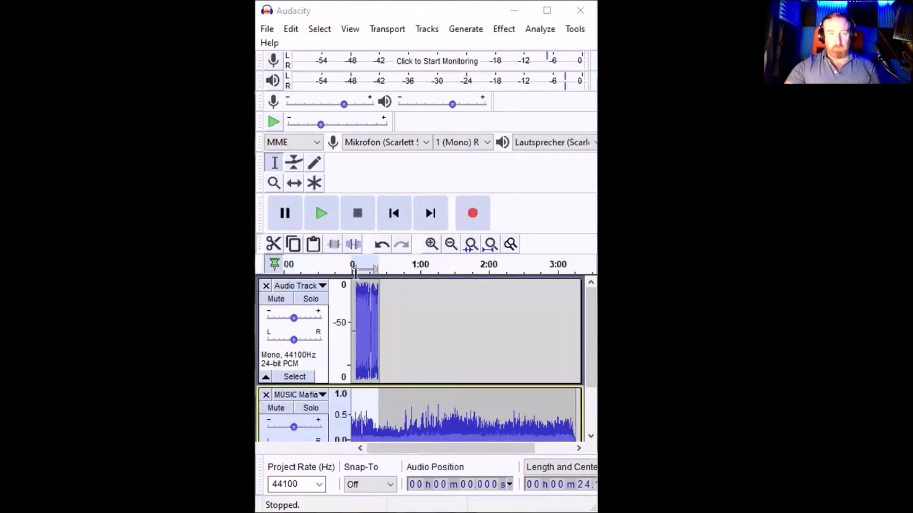
{"action": "key", "text": "super+Up"}
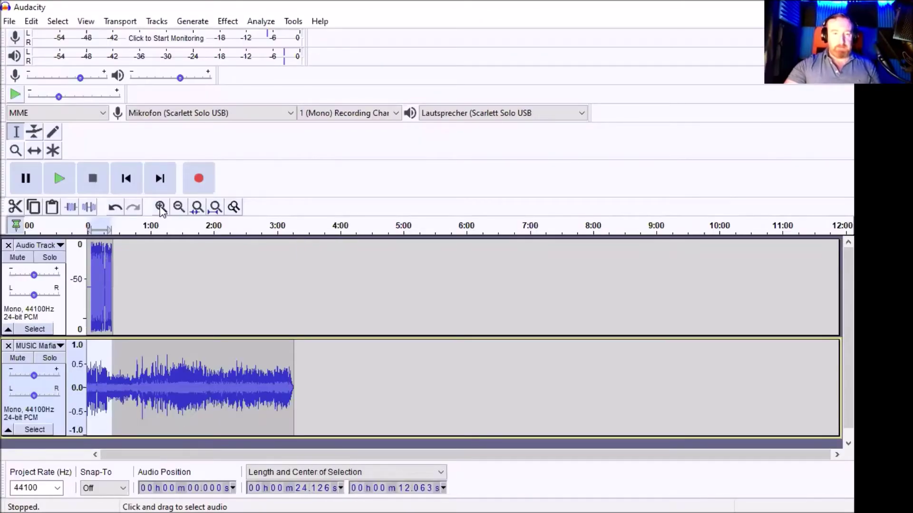
Step: Zoom in twice, then play the voiceover and MUSIC Mafia together and stop
{"action": "left_click", "coordinate": [160, 208]}
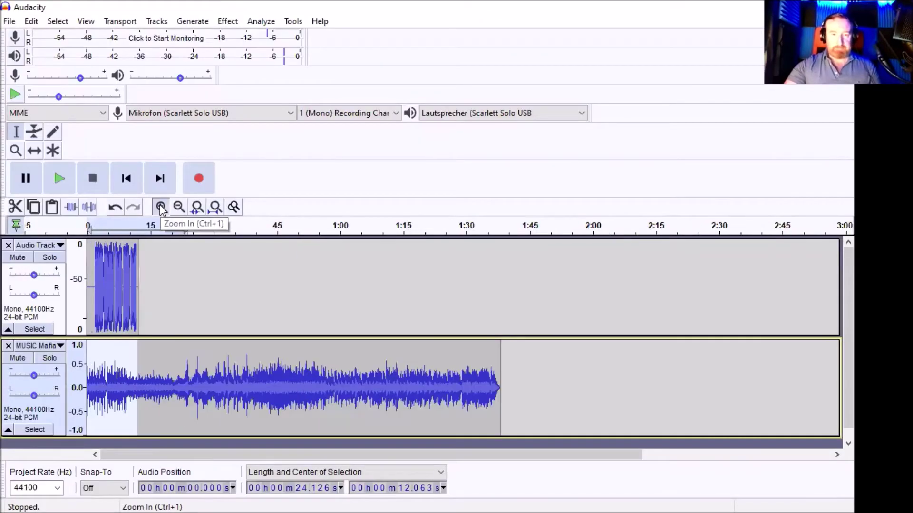
{"action": "left_click", "coordinate": [160, 207]}
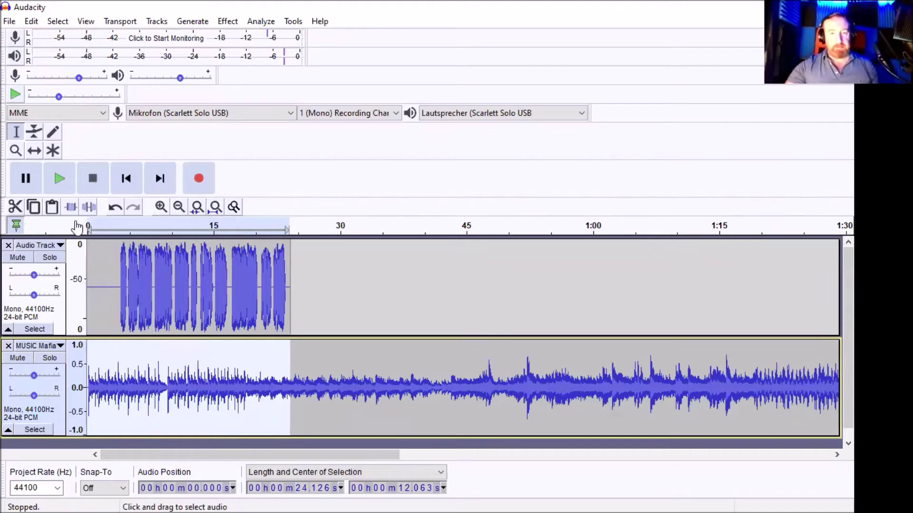
{"action": "left_click", "coordinate": [58, 176]}
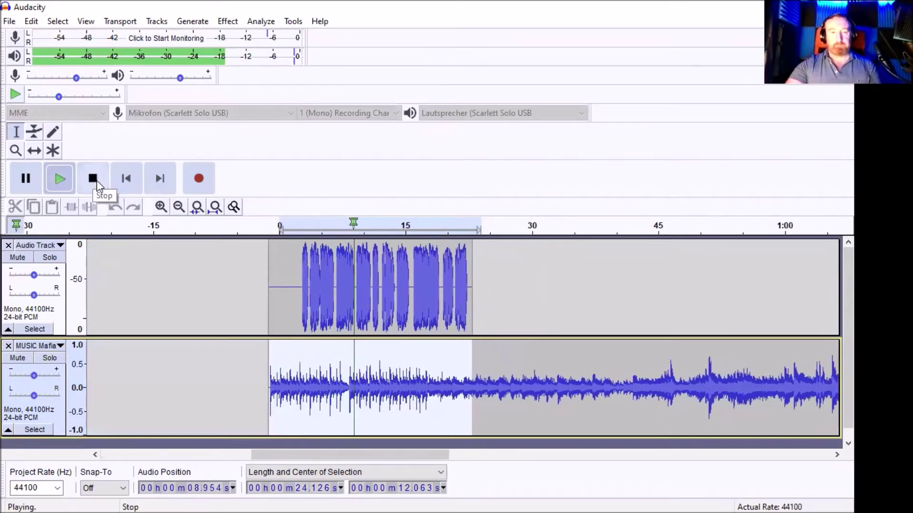
{"action": "left_click", "coordinate": [96, 181]}
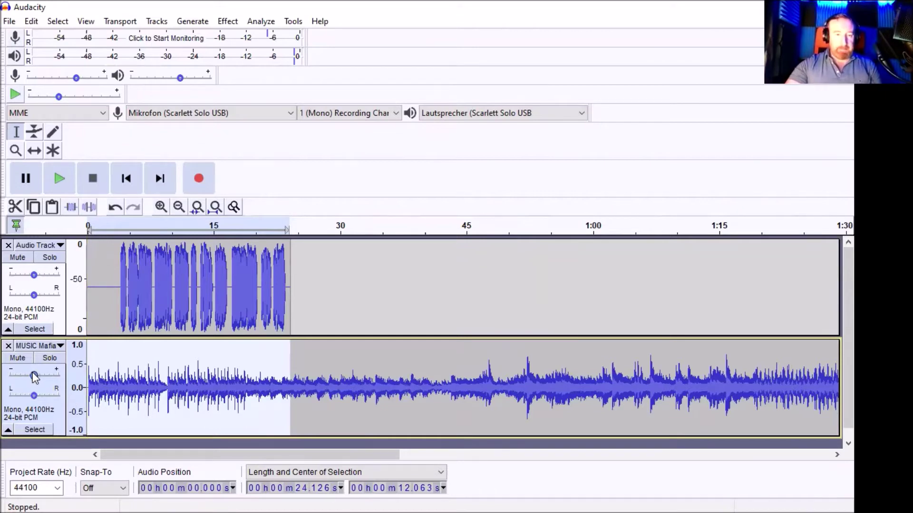
Step: Set the MUSIC Mafia track's gain slider to -7.0 dB and play the mix
{"action": "left_click_drag", "start_coordinate": [34, 375], "coordinate": [26, 375]}
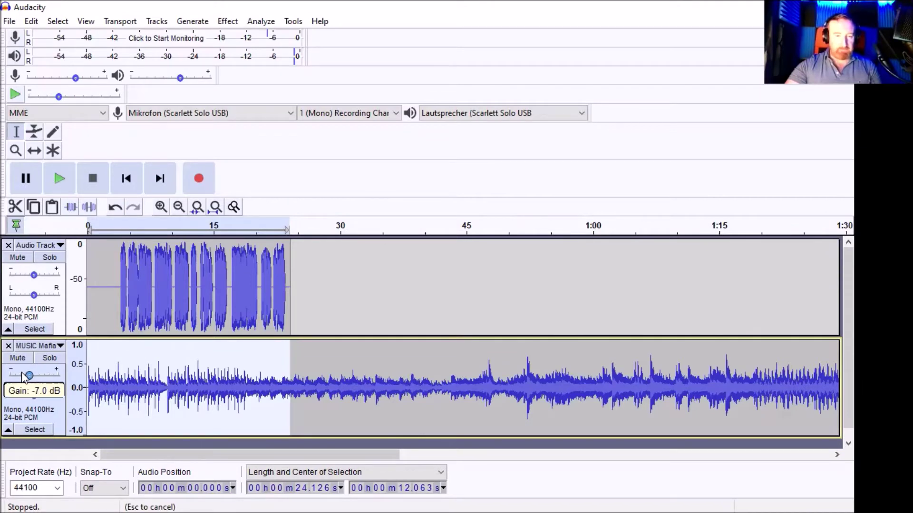
{"action": "left_click_drag", "start_coordinate": [25, 378], "coordinate": [28, 377]}
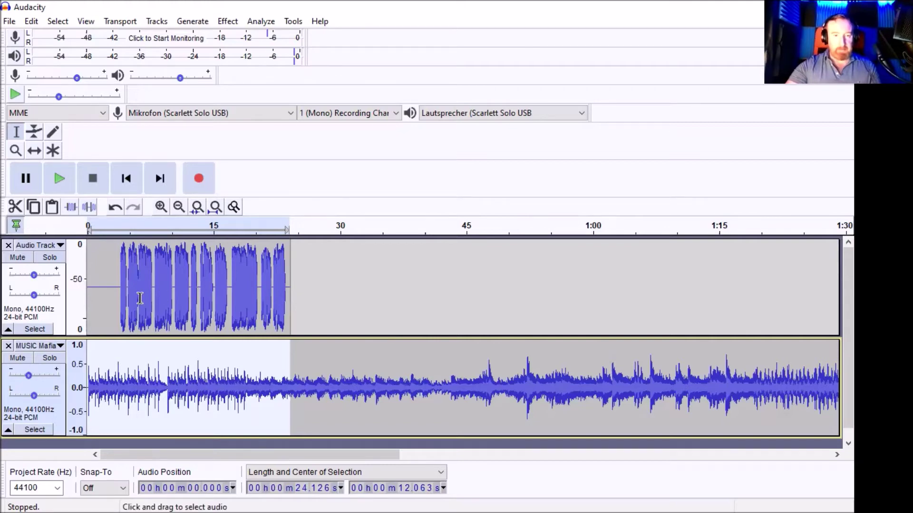
{"action": "left_click", "coordinate": [58, 176]}
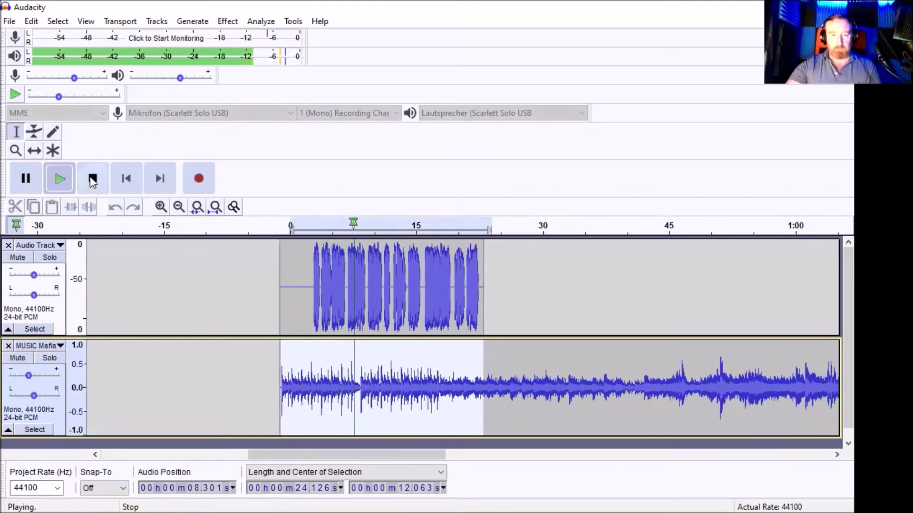
Step: Stop the mix, zoom in closer on the voiceover, and scroll along the music track
{"action": "left_click", "coordinate": [93, 179]}
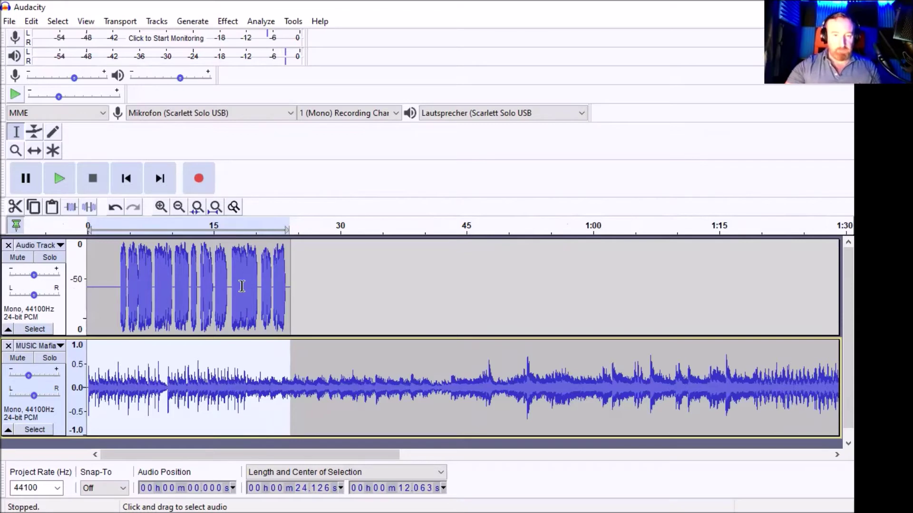
{"action": "left_click", "coordinate": [162, 207]}
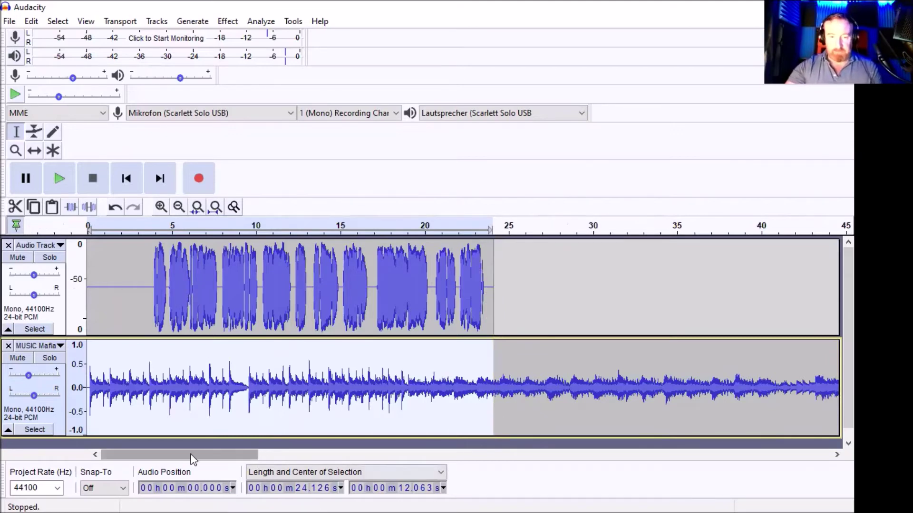
{"action": "left_click", "coordinate": [410, 456]}
Step: Select the MUSIC Mafia track from about 23.6 s to 28.8 s, where the voice ends
{"action": "left_click", "coordinate": [522, 456]}
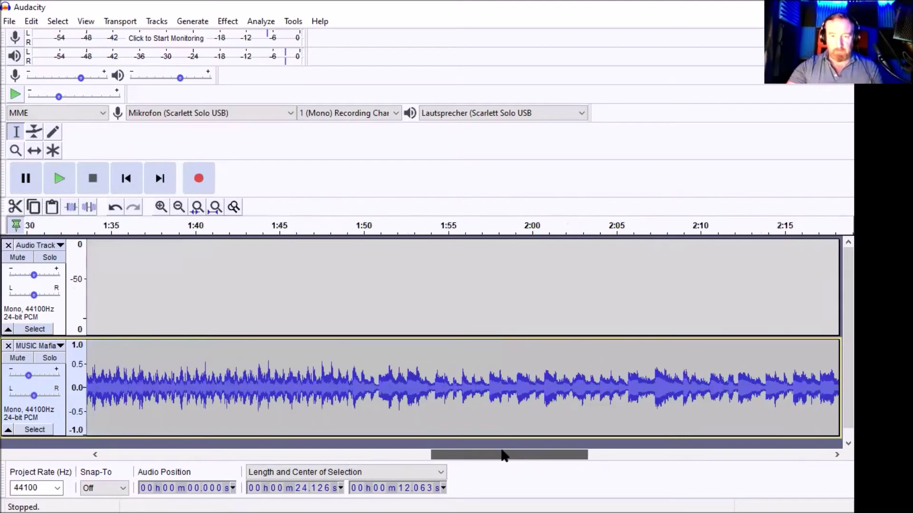
{"action": "left_click", "coordinate": [366, 457]}
{"action": "left_click", "coordinate": [279, 457]}
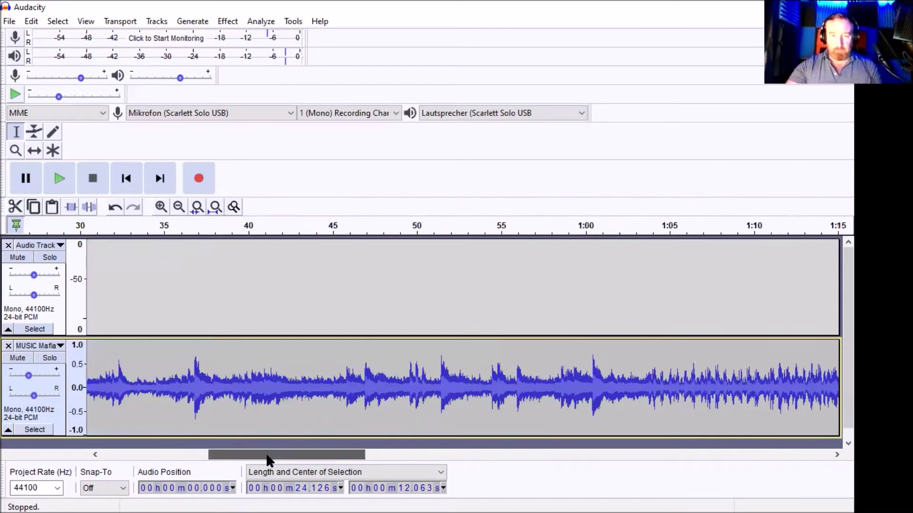
{"action": "left_click", "coordinate": [224, 455]}
{"action": "left_click", "coordinate": [202, 455]}
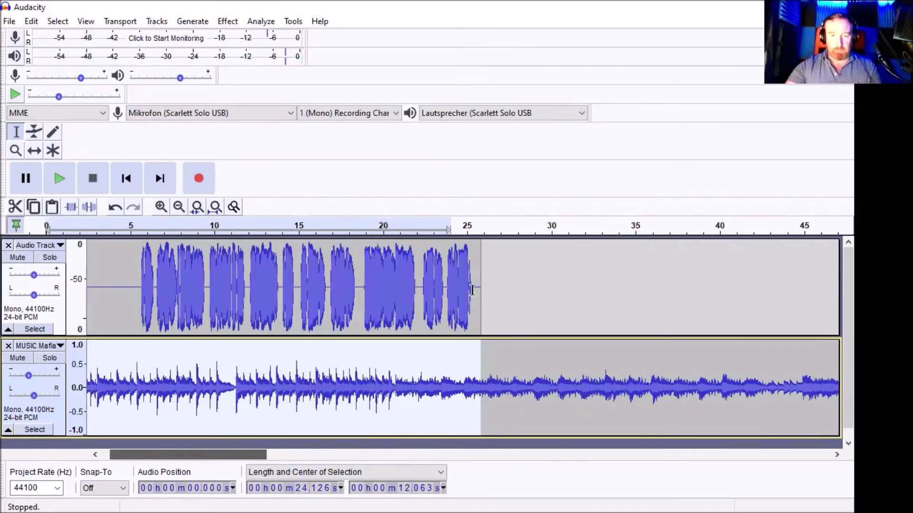
{"action": "left_click", "coordinate": [459, 313]}
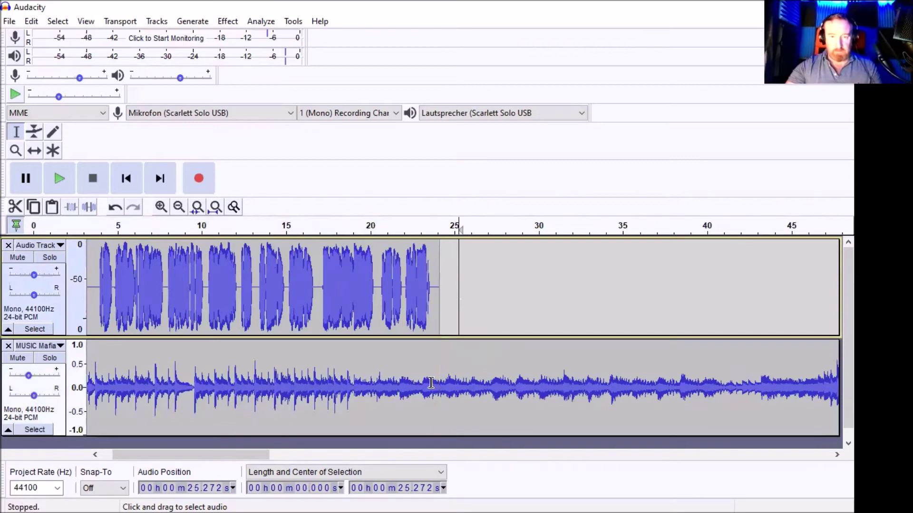
{"action": "left_click_drag", "start_coordinate": [432, 383], "coordinate": [517, 394]}
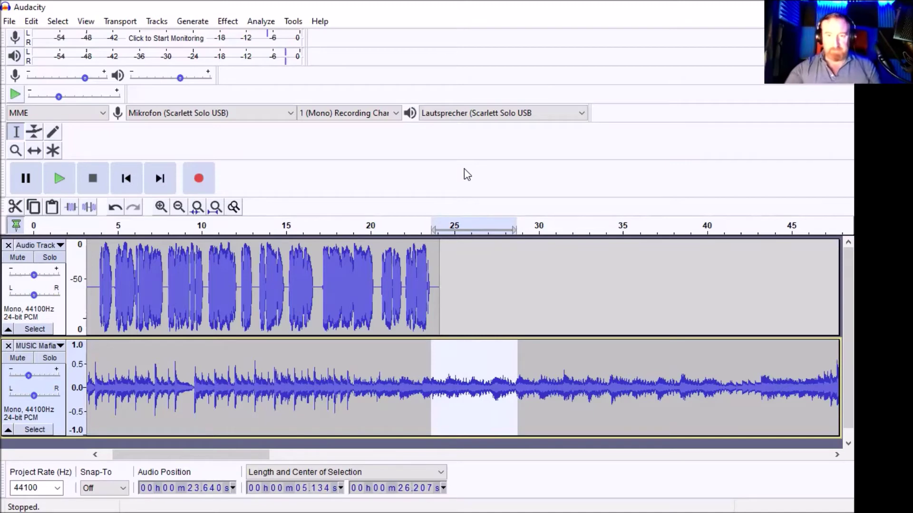
{"action": "left_click", "coordinate": [228, 21]}
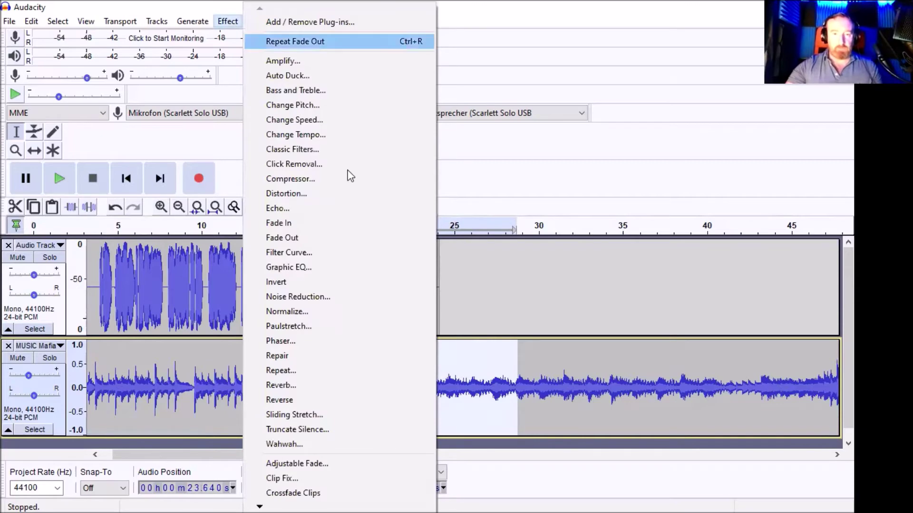
Step: Apply Fade Out to the selected music, then select from 20 s through the fade and play it
{"action": "left_click", "coordinate": [304, 238]}
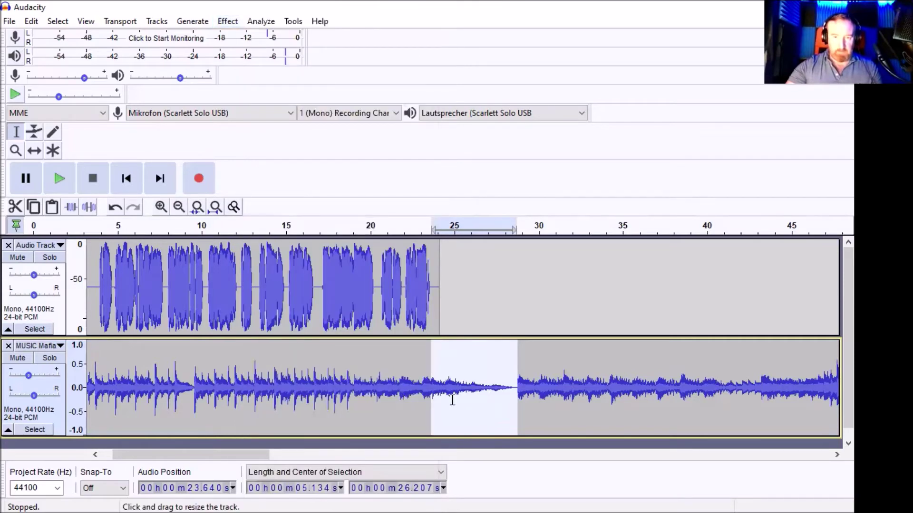
{"action": "left_click", "coordinate": [343, 420]}
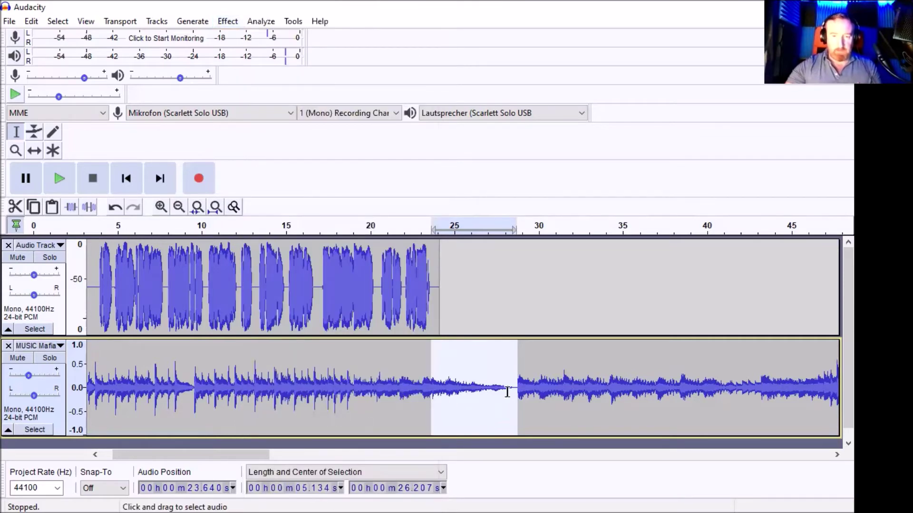
{"action": "left_click_drag", "start_coordinate": [371, 367], "coordinate": [512, 376]}
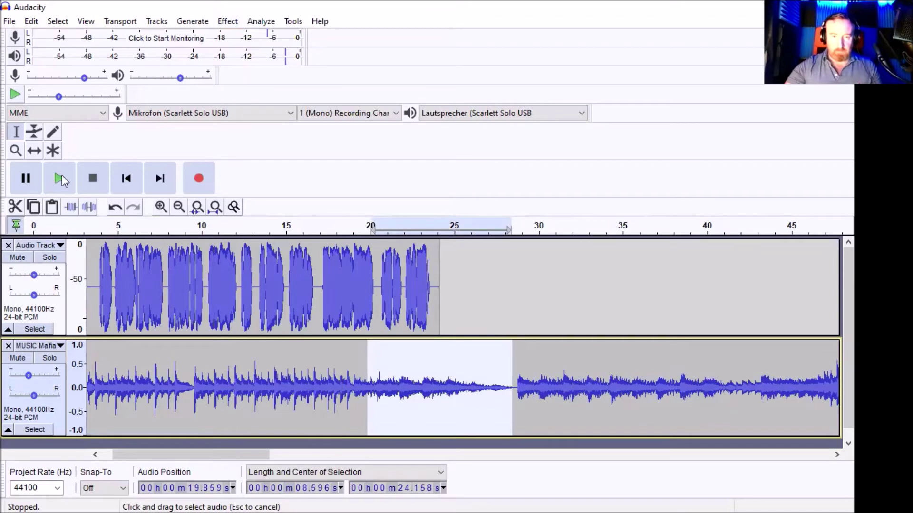
{"action": "left_click", "coordinate": [59, 176]}
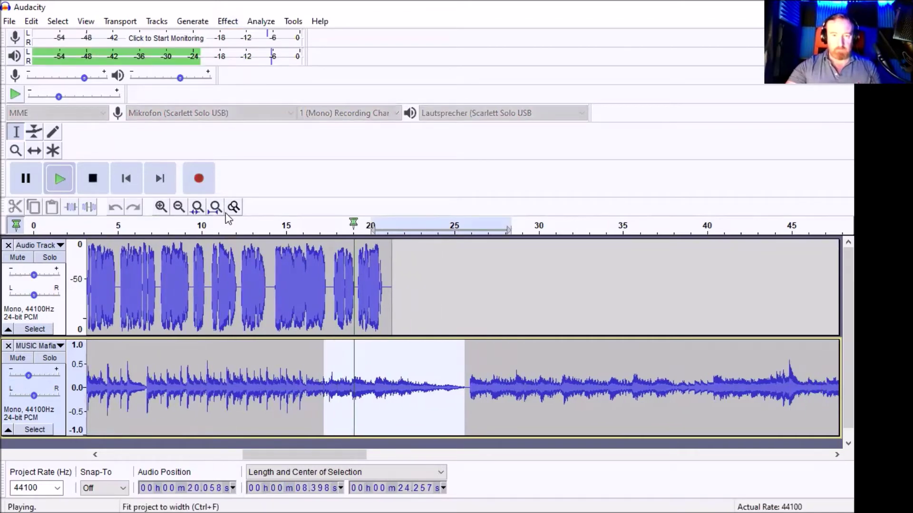
Step: Stop playback and select the music clip after the fade, extending toward the track end
{"action": "left_click", "coordinate": [94, 183]}
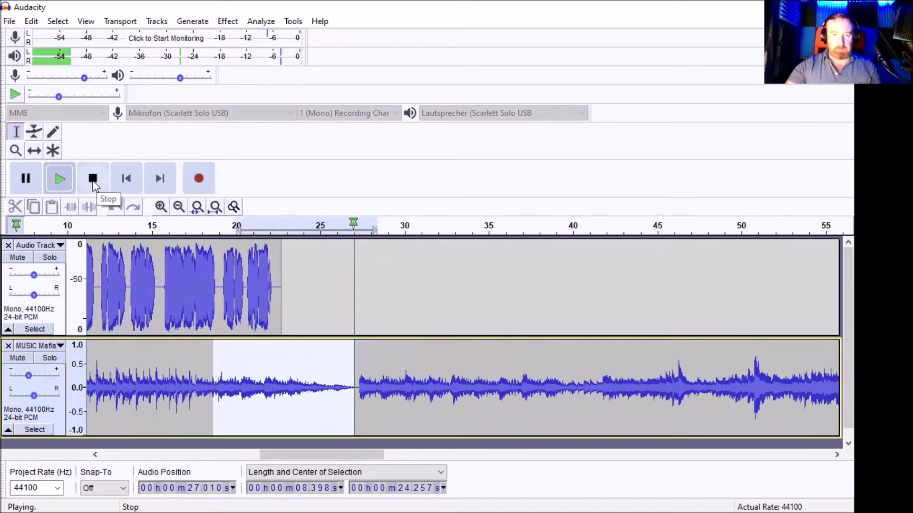
{"action": "left_click", "coordinate": [411, 313]}
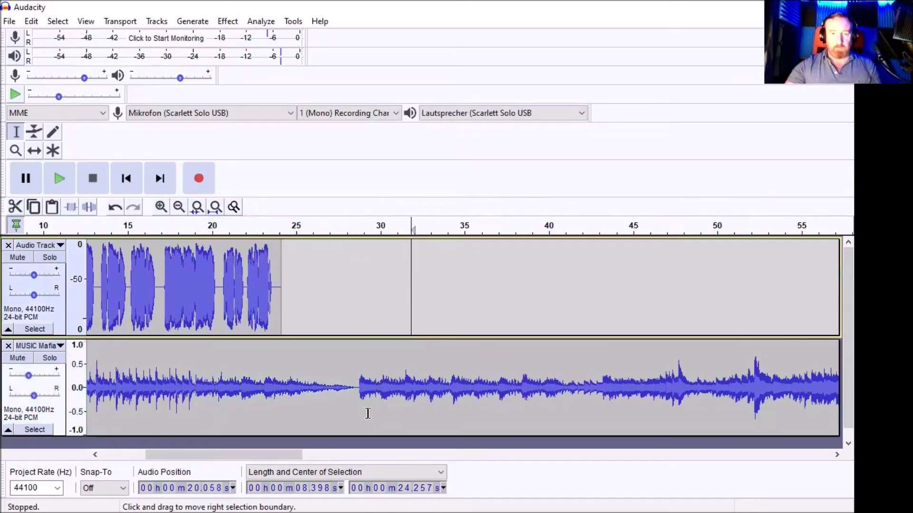
{"action": "double_click", "coordinate": [601, 396]}
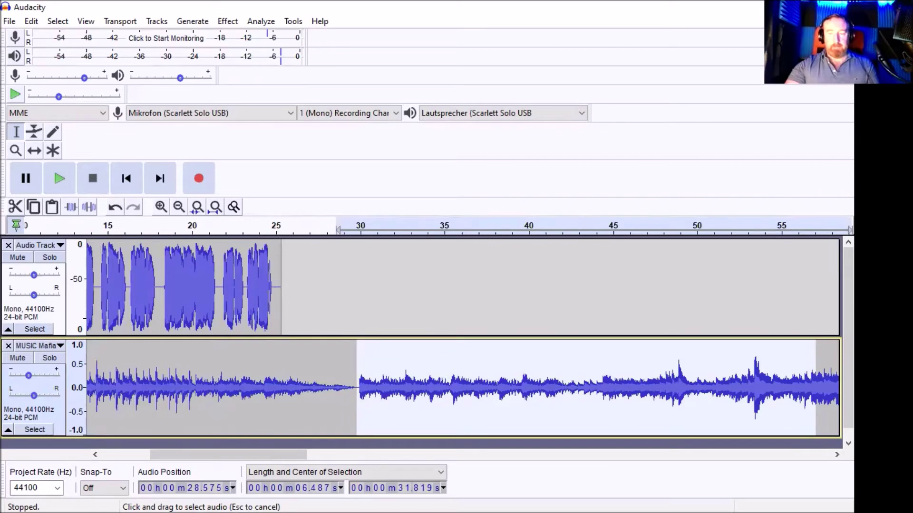
{"action": "key", "text": "shift+End"}
{"action": "key", "text": "shift+End"}
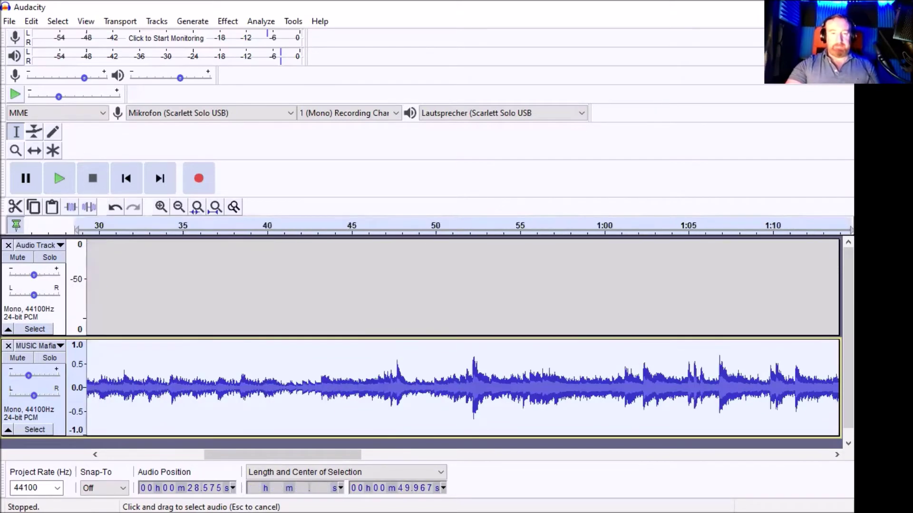
{"action": "key", "text": "shift+End"}
{"action": "key", "text": "shift+Right"}
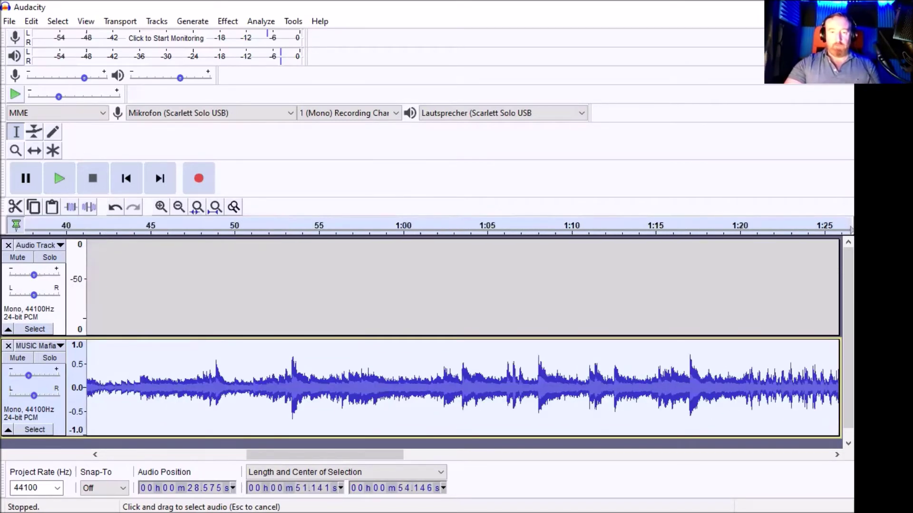
Step: Extend the selection end out to about 2:43, covering the rest of the music
{"action": "scroll", "coordinate": [462, 388], "scroll_direction": "right", "scroll_amount": 3}
{"action": "scroll", "coordinate": [463, 387], "scroll_direction": "right", "scroll_amount": 3}
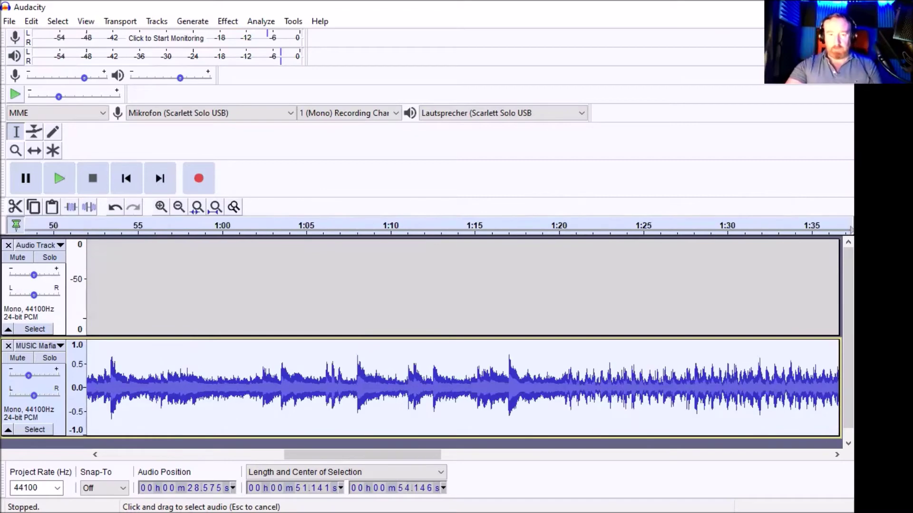
{"action": "scroll", "coordinate": [462, 387], "scroll_direction": "right", "scroll_amount": 1}
{"action": "left_click_drag", "start_coordinate": [514, 387], "coordinate": [836, 387]}
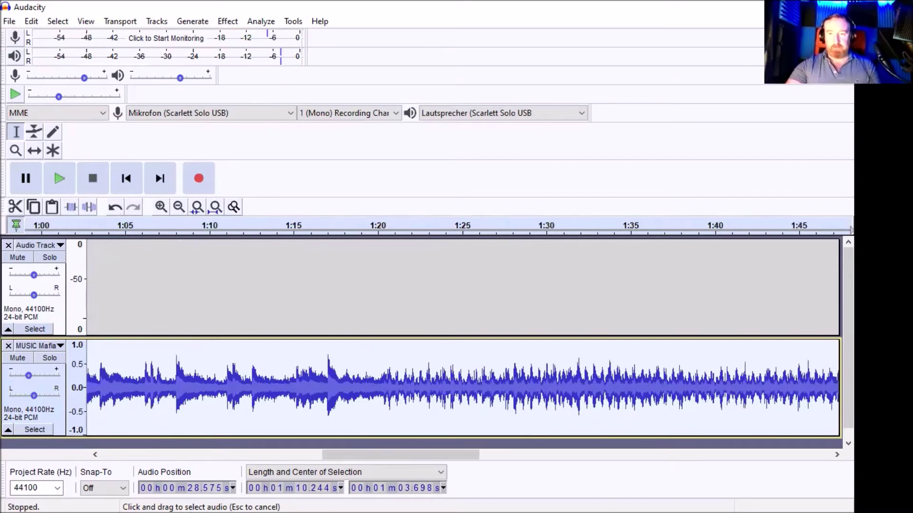
{"action": "scroll", "coordinate": [462, 387], "scroll_direction": "right", "scroll_amount": 3}
{"action": "scroll", "coordinate": [462, 387], "scroll_direction": "right", "scroll_amount": 2}
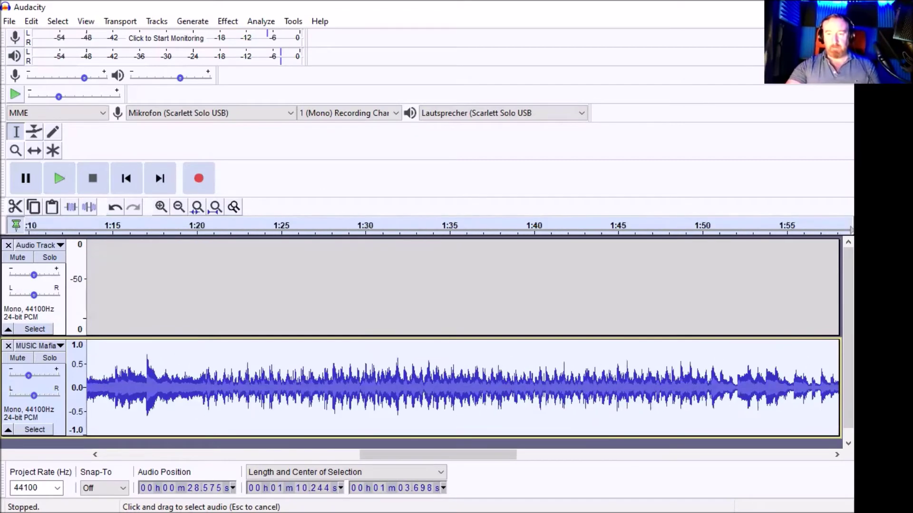
{"action": "left_click_drag", "start_coordinate": [835, 388], "coordinate": [836, 388]}
{"action": "scroll", "coordinate": [463, 387], "scroll_direction": "right", "scroll_amount": 3}
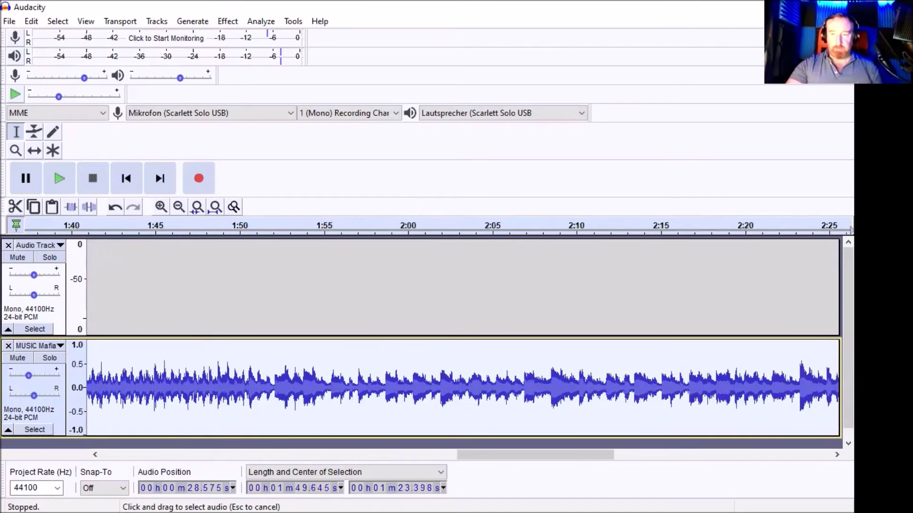
{"action": "scroll", "coordinate": [463, 387], "scroll_direction": "right", "scroll_amount": 3}
{"action": "scroll", "coordinate": [462, 387], "scroll_direction": "right", "scroll_amount": 3}
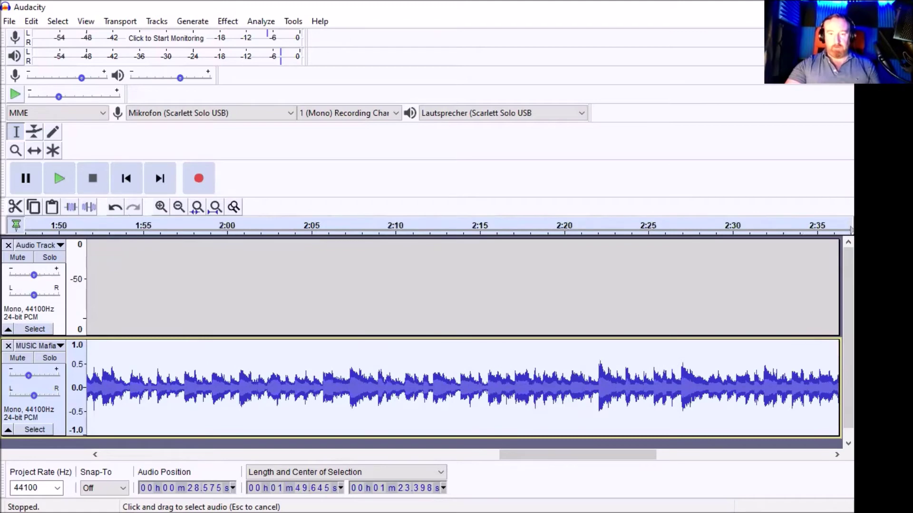
{"action": "scroll", "coordinate": [463, 387], "scroll_direction": "right", "scroll_amount": 2}
{"action": "left_click_drag", "start_coordinate": [473, 387], "coordinate": [809, 387]}
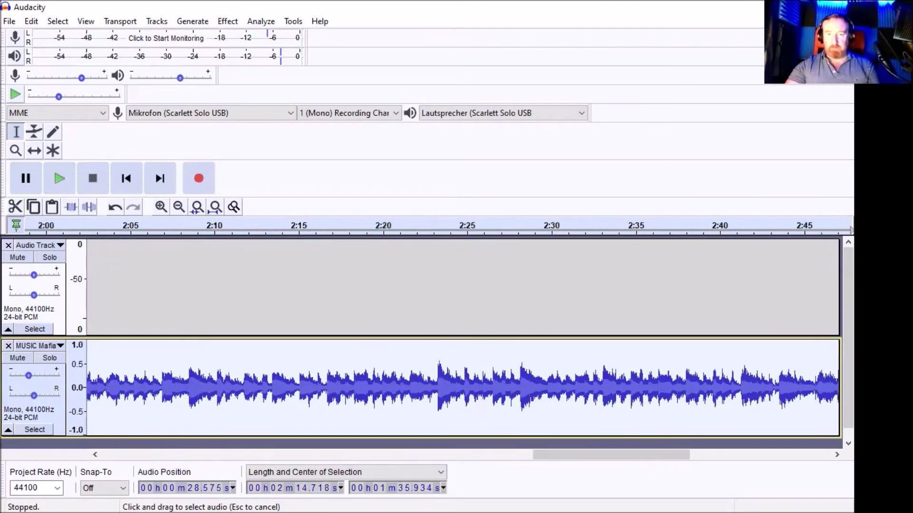
{"action": "scroll", "coordinate": [462, 387], "scroll_direction": "right", "scroll_amount": 4}
{"action": "left_click_drag", "start_coordinate": [654, 387], "coordinate": [838, 388]}
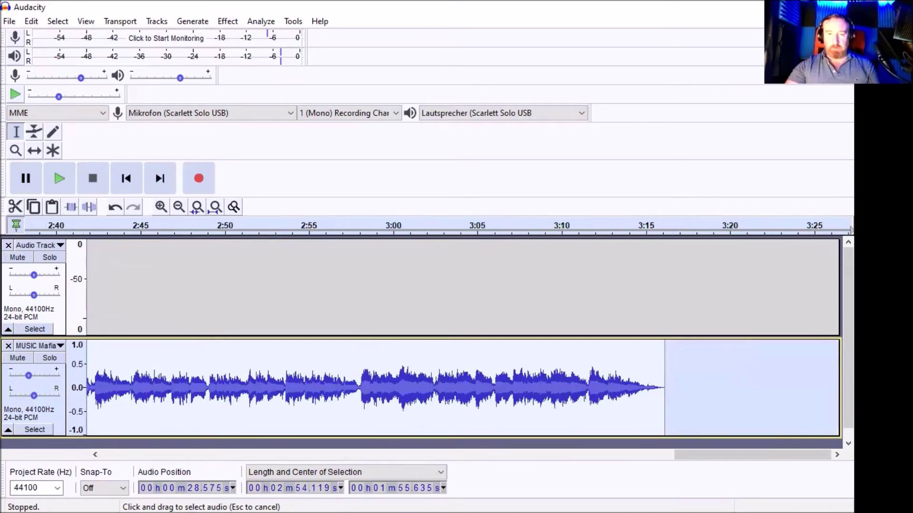
Step: Cut the leftover music so the track ends near 28.6 s, and scroll back to the start
{"action": "left_click", "coordinate": [15, 208]}
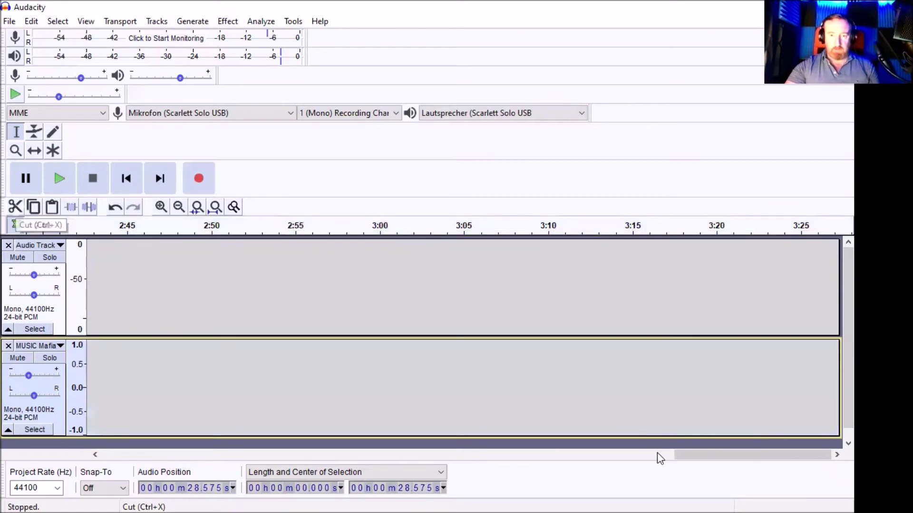
{"action": "left_click", "coordinate": [336, 456]}
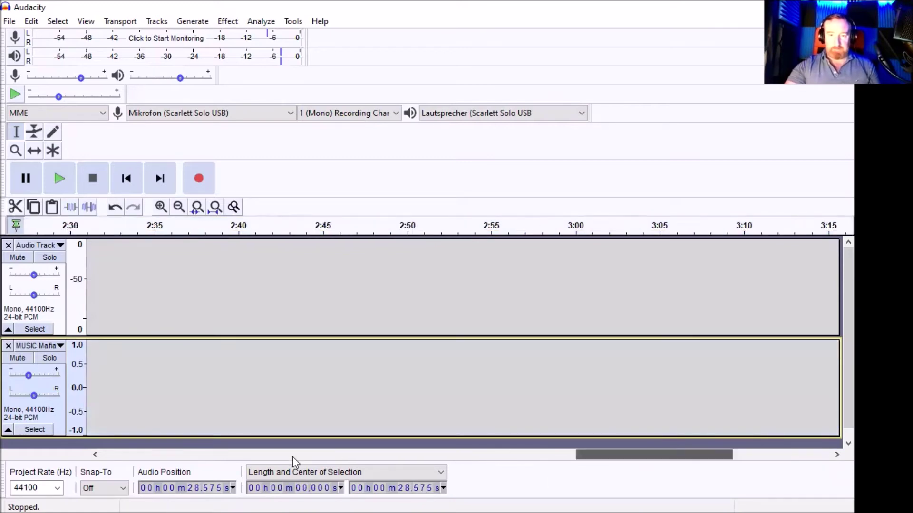
{"action": "left_click", "coordinate": [237, 460]}
{"action": "scroll", "coordinate": [88, 428], "scroll_direction": "left", "scroll_amount": 5}
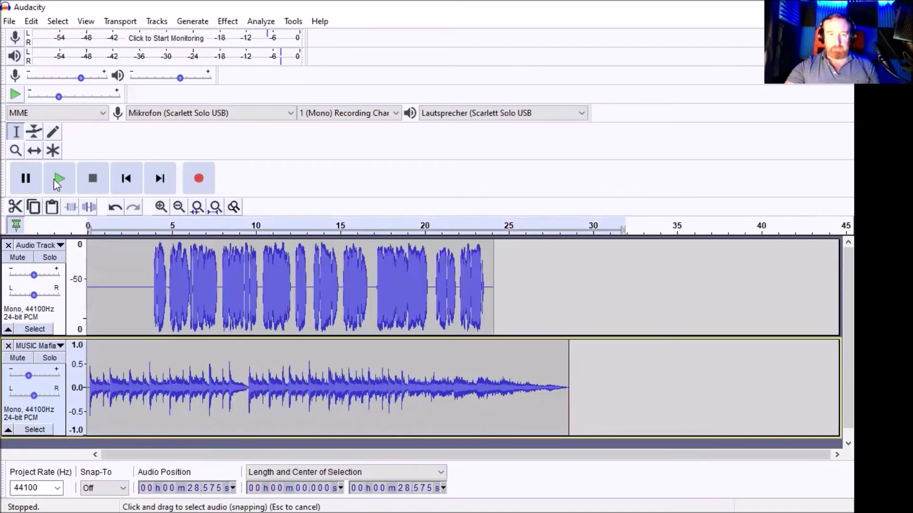
{"action": "left_click", "coordinate": [57, 179]}
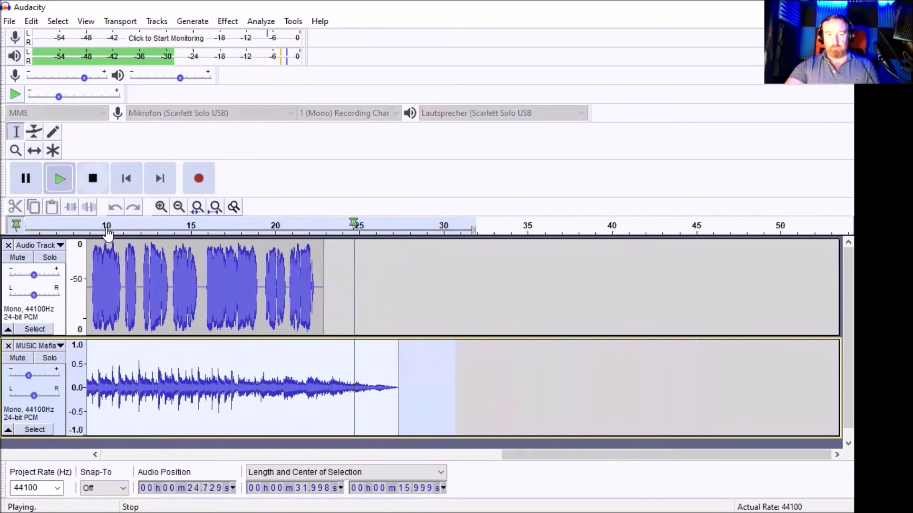
{"action": "left_click", "coordinate": [91, 184]}
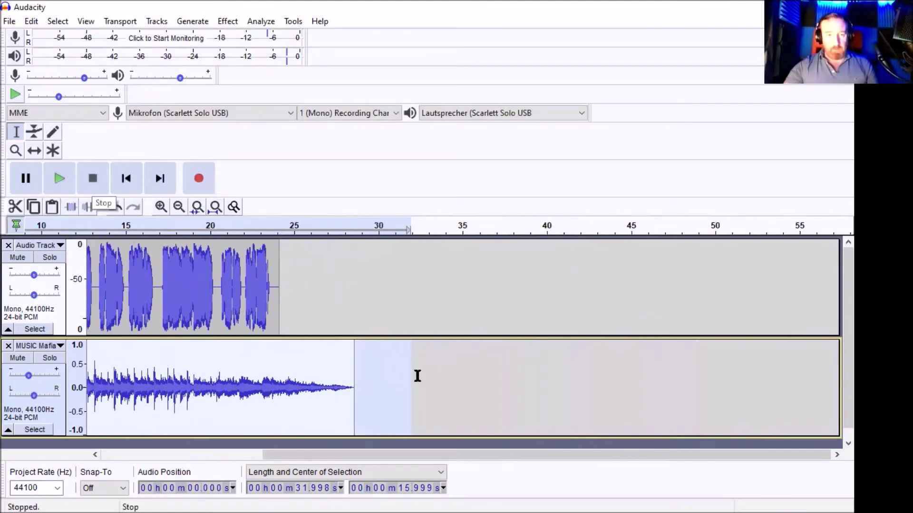